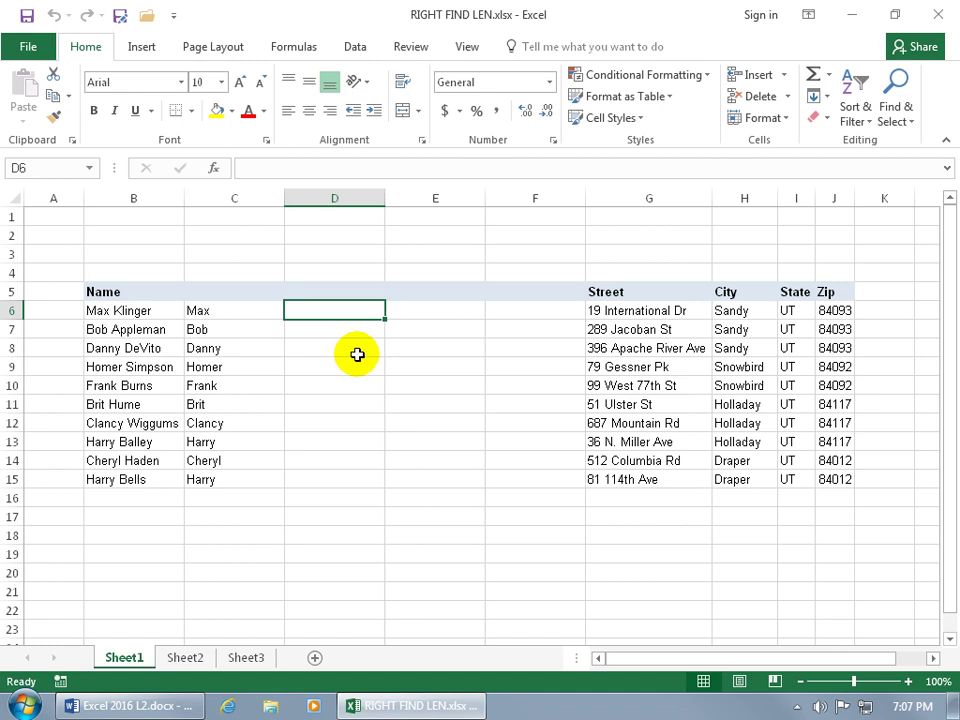
Enter =RIGHT(B6,7) in cell D6 to extract the last seven characters of the full name
type("=ri")
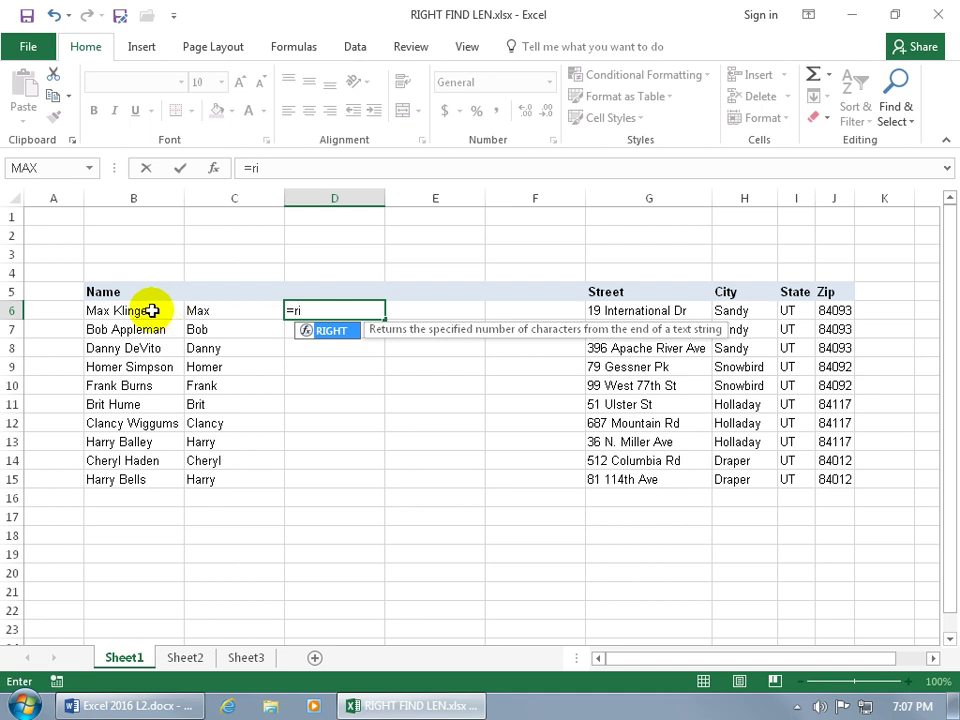
key("Tab")
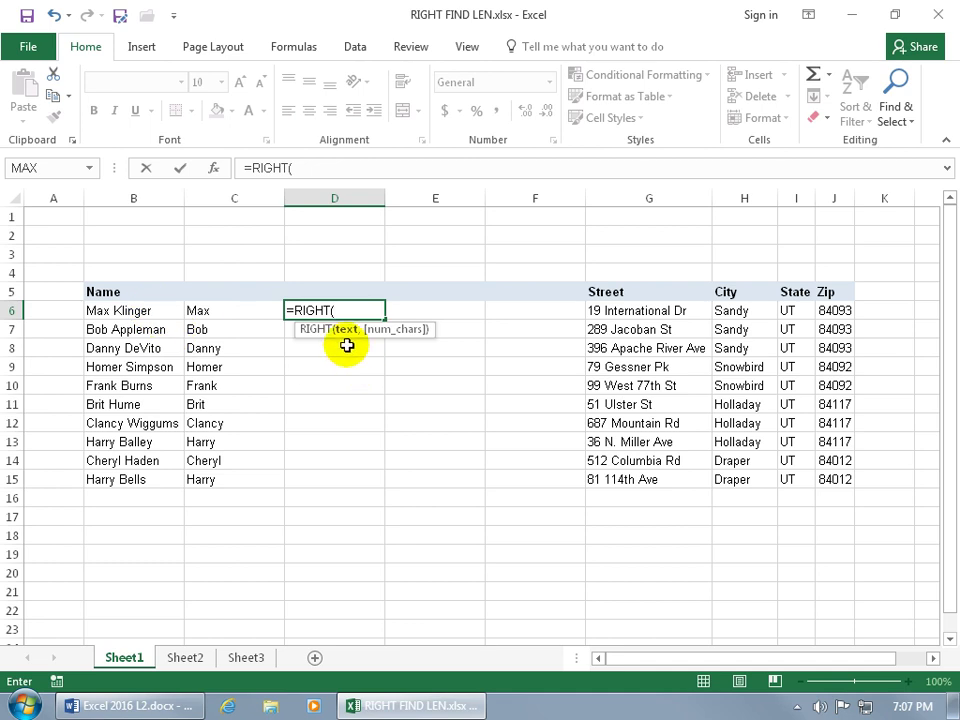
left_click(155, 308)
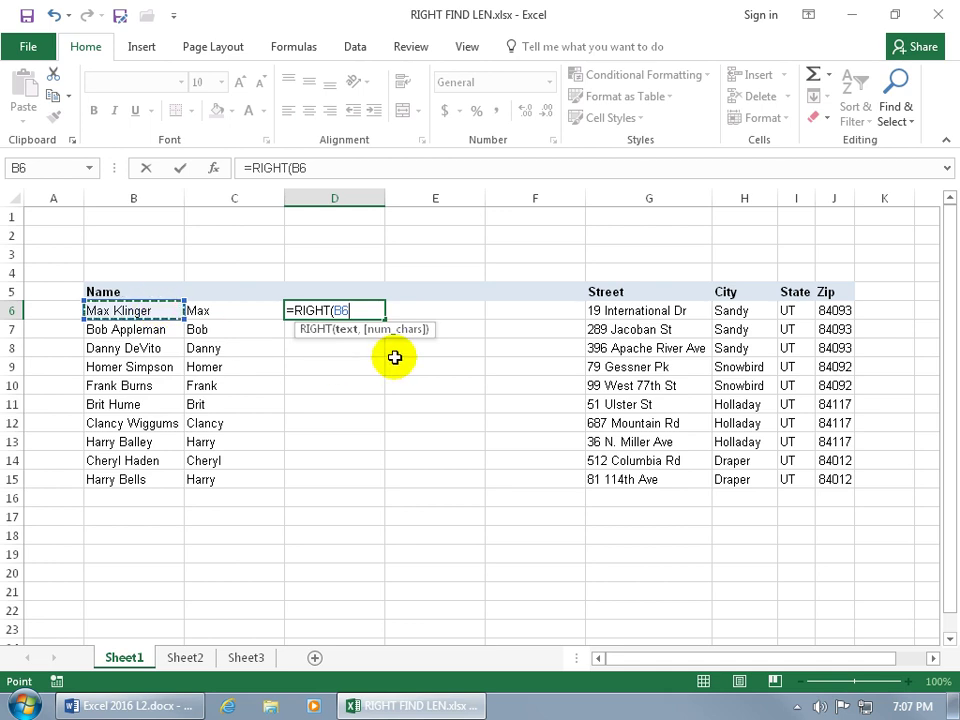
type(",")
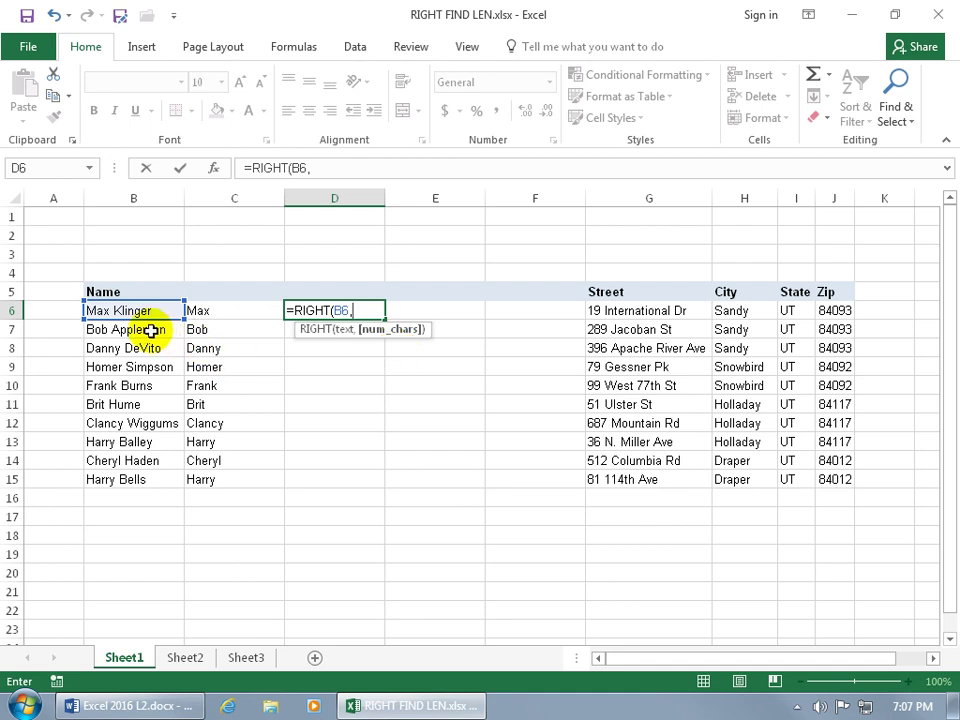
type("7")
key("Return")
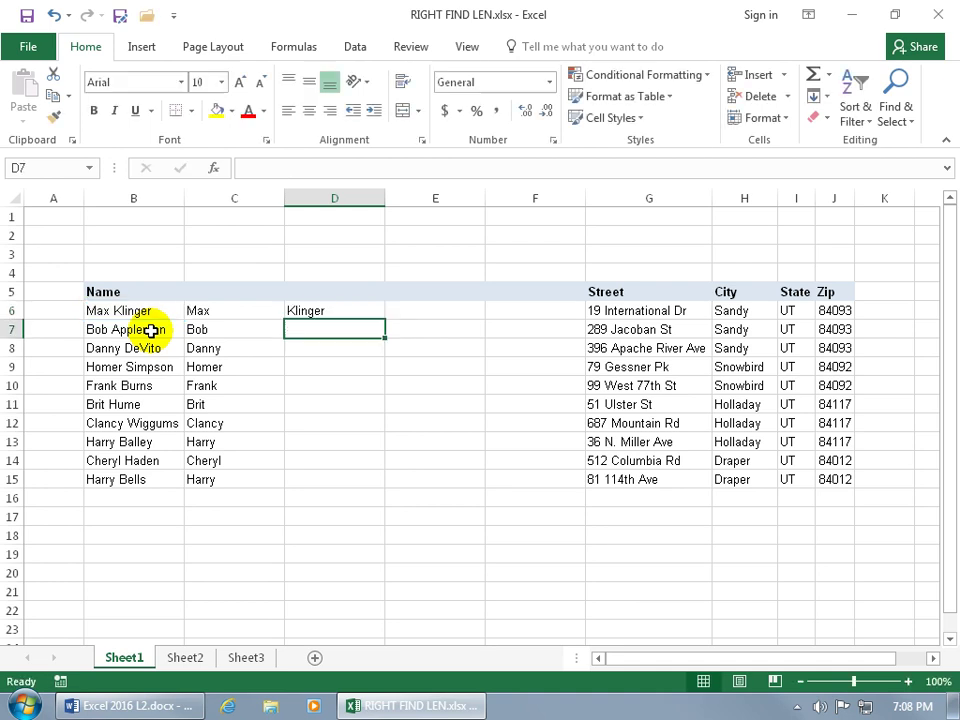
Try filling the RIGHT formula from D6 down to D15, and clear the filled range
left_click(370, 311)
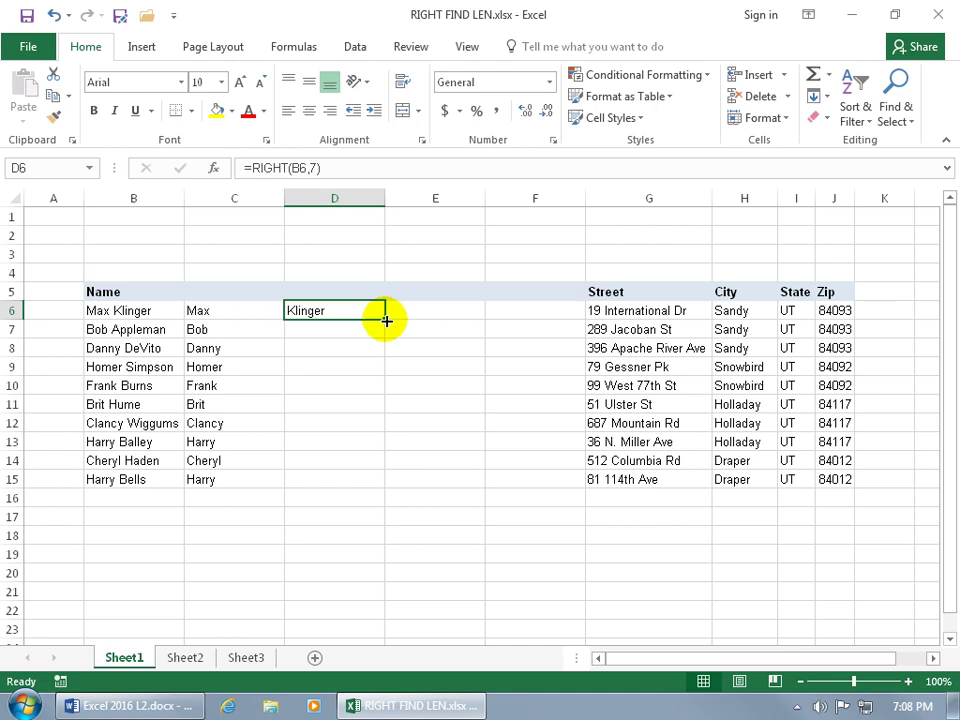
left_click_drag(386, 320, 386, 481)
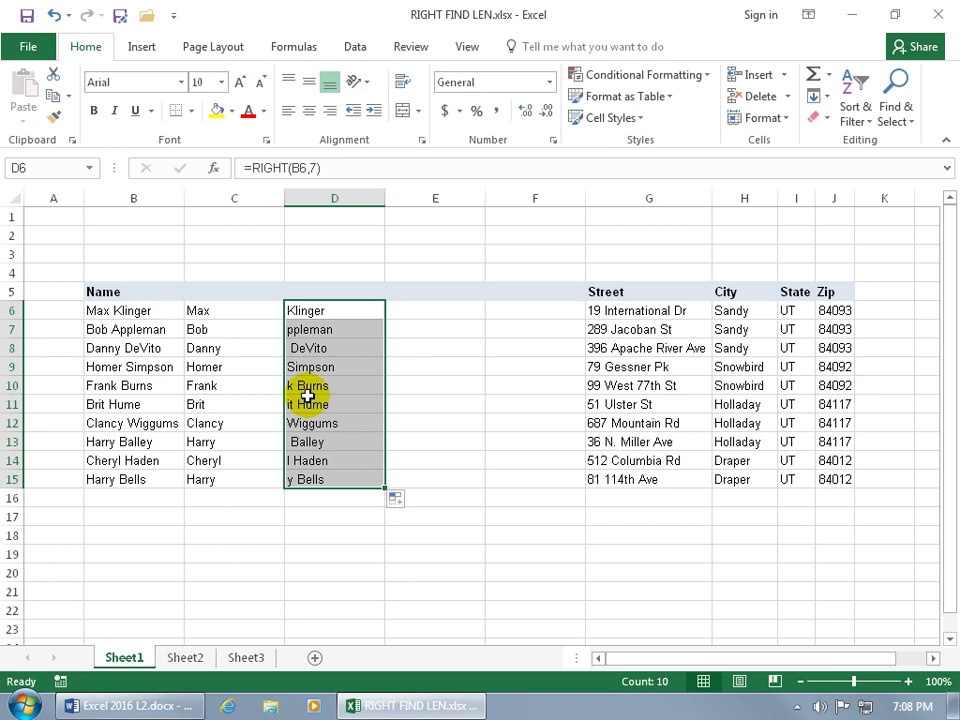
key("Delete")
Enter =FIND(" ",B6) in cell D6 to locate the space within the full name
left_click(332, 313)
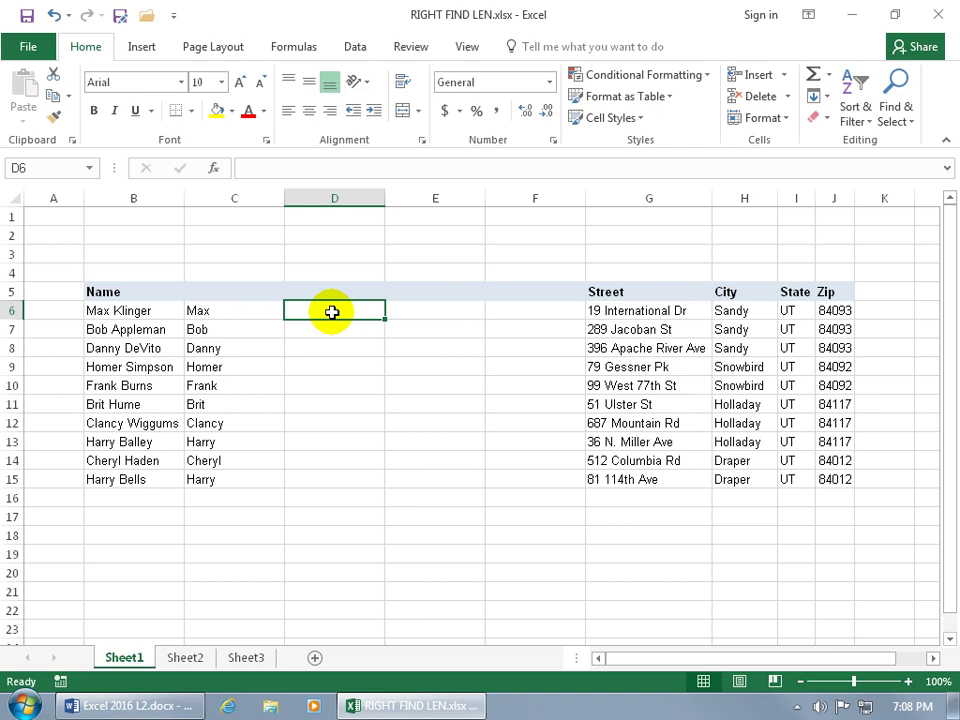
type("=fin")
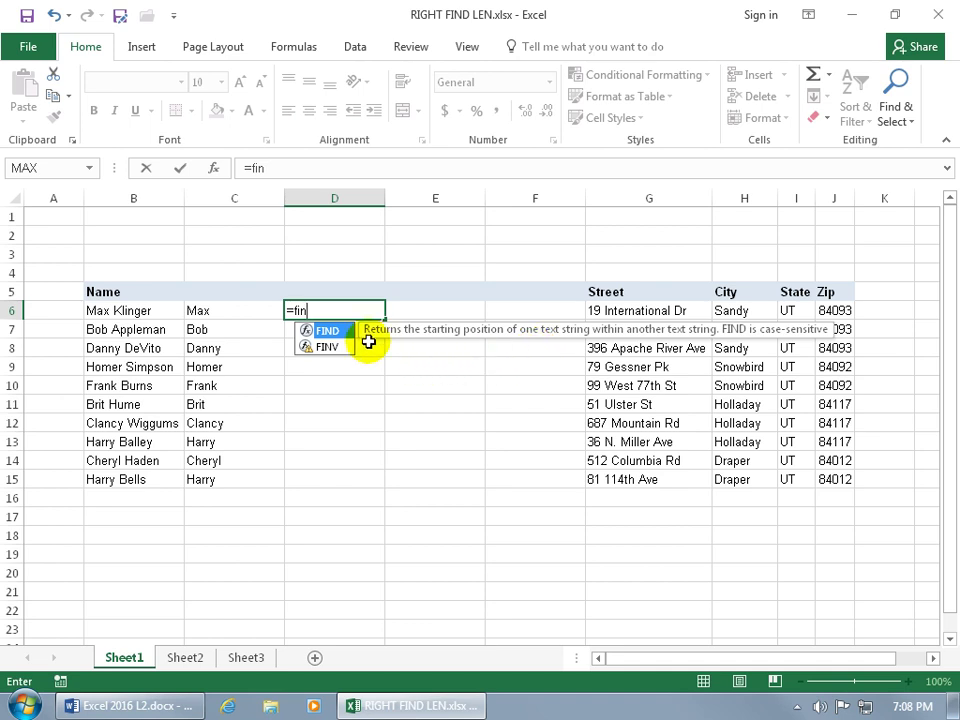
key("Tab")
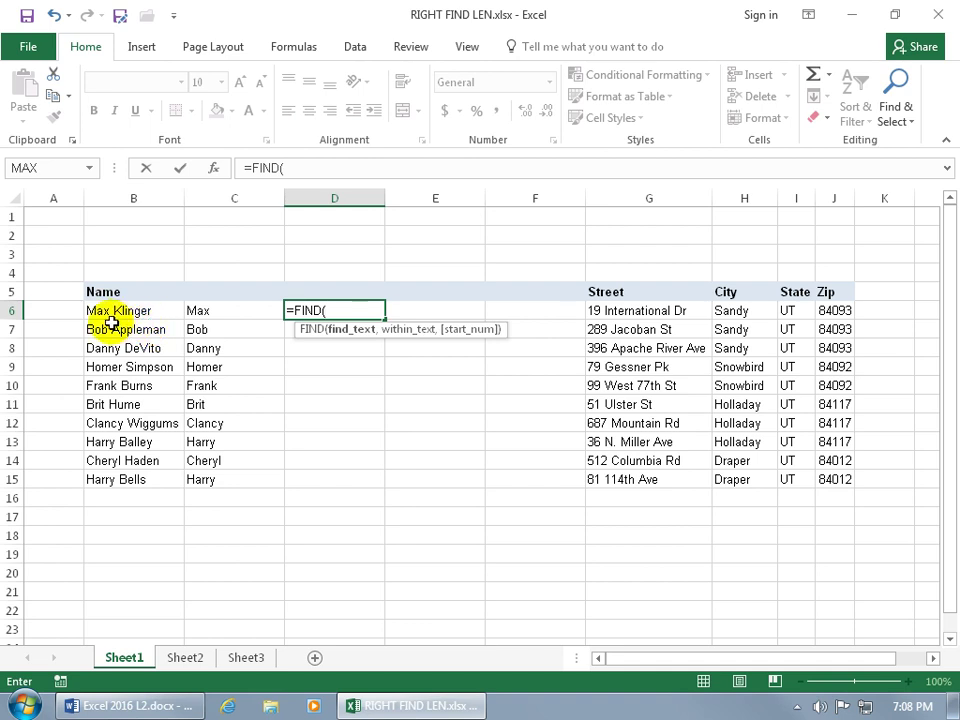
type("\" \",")
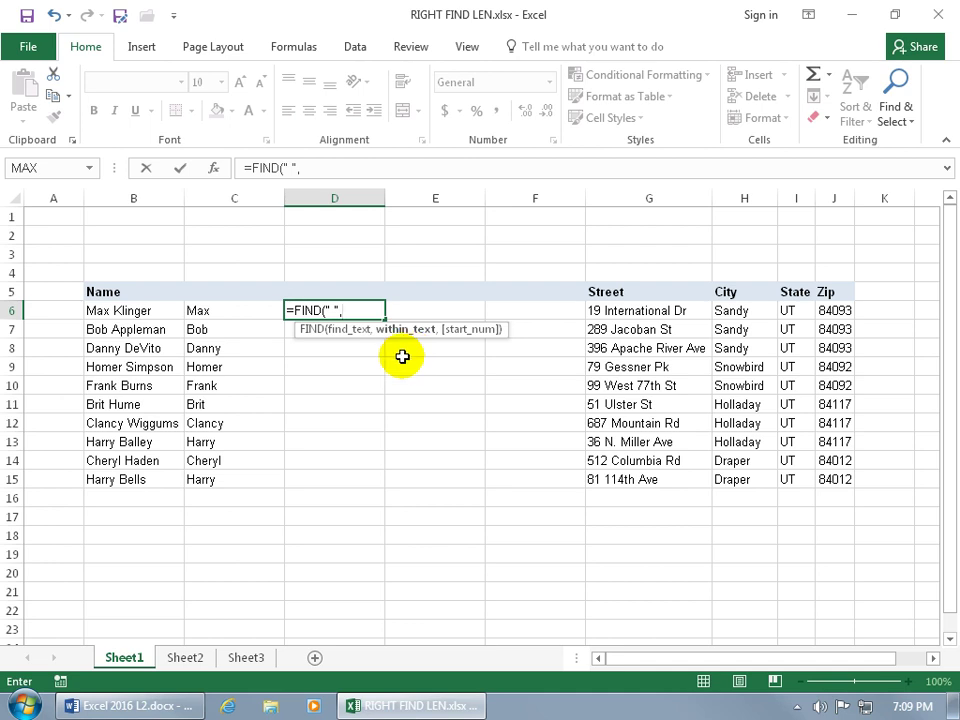
left_click(152, 311)
left_click(152, 311)
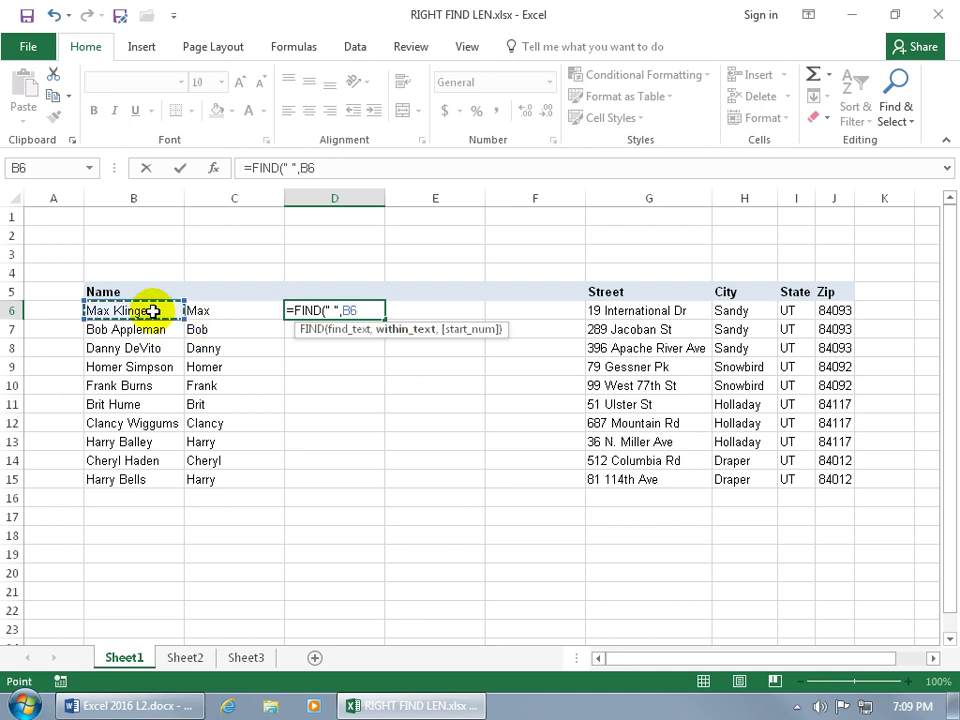
key("Return")
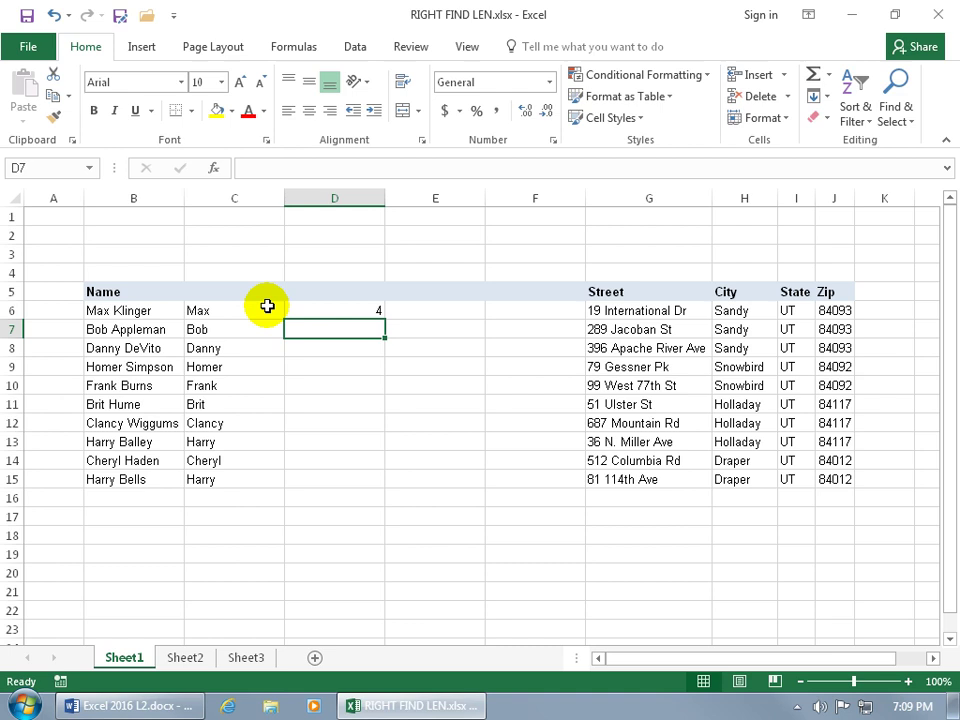
Enter =LEN(B6) in cell E6 to count the characters in the full name
left_click(409, 311)
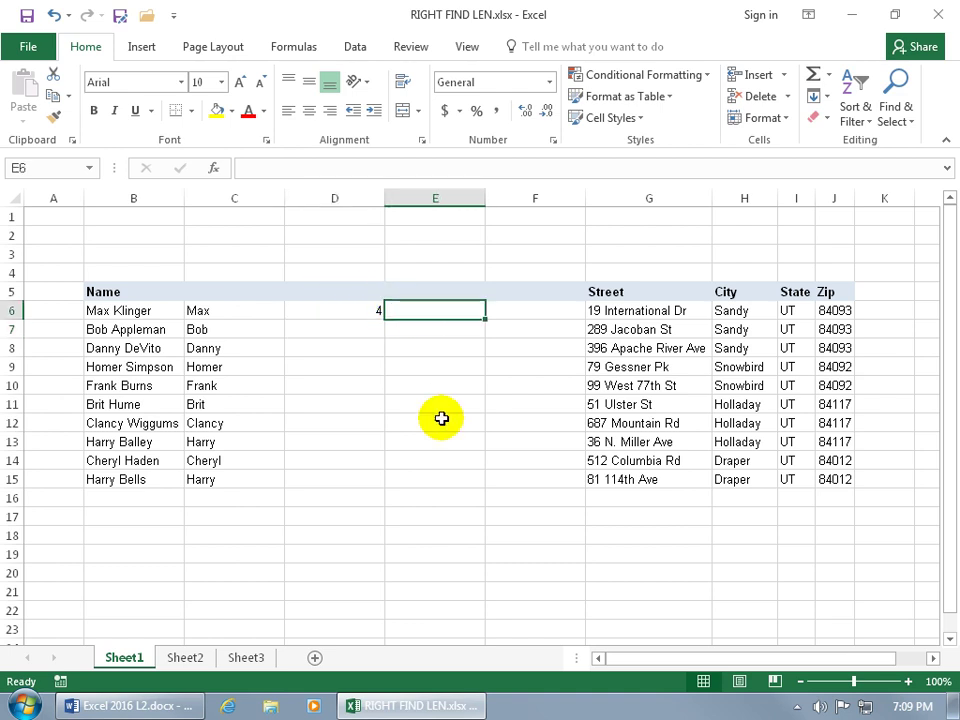
type("=len")
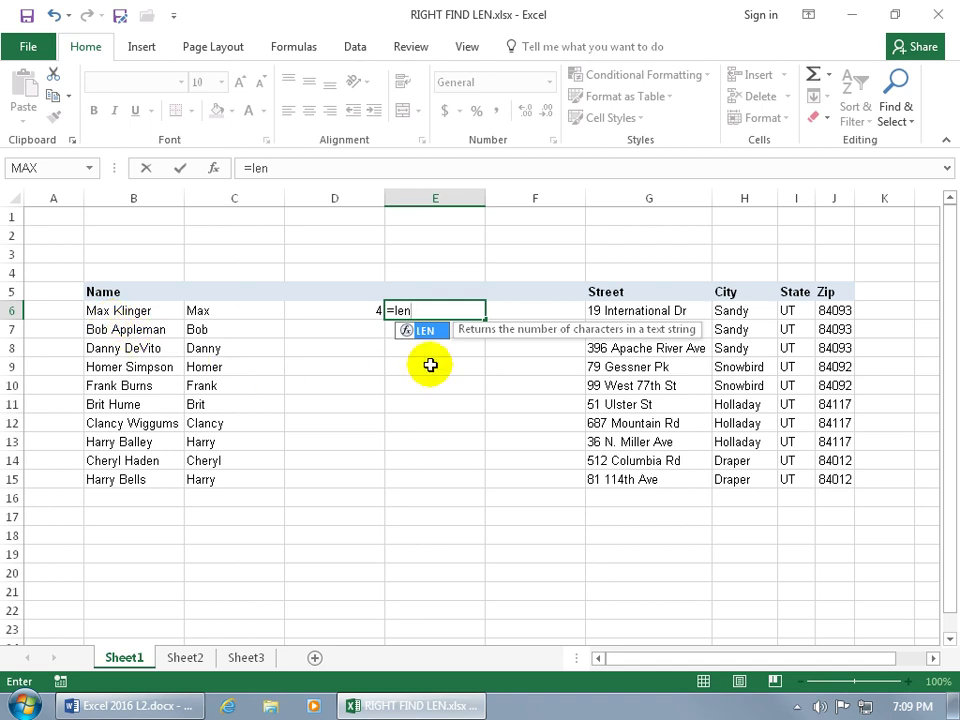
key("Tab")
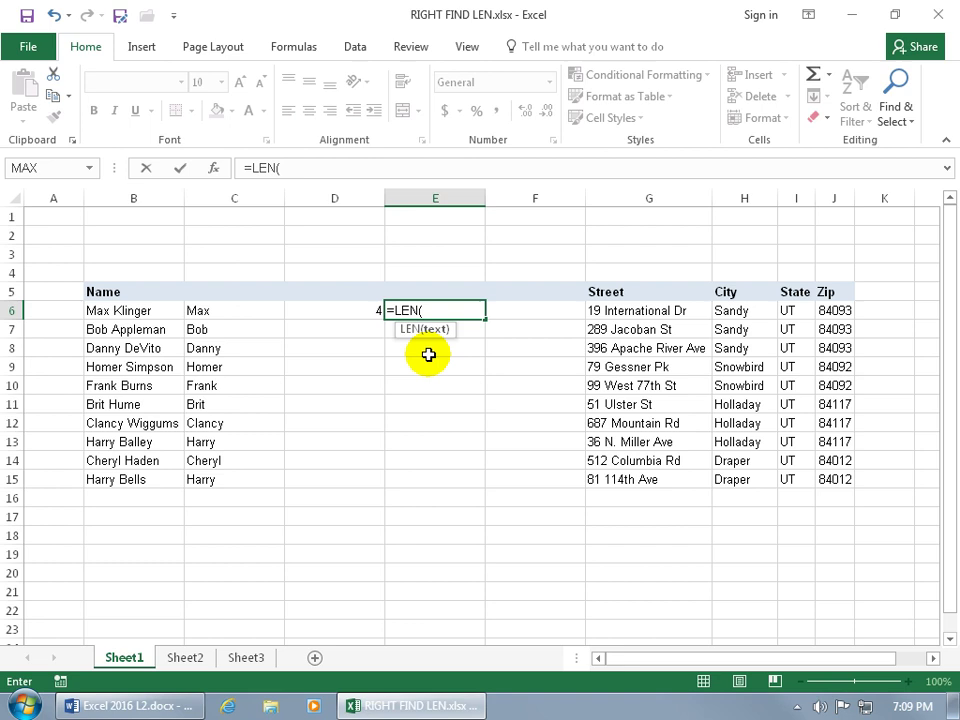
left_click(160, 310)
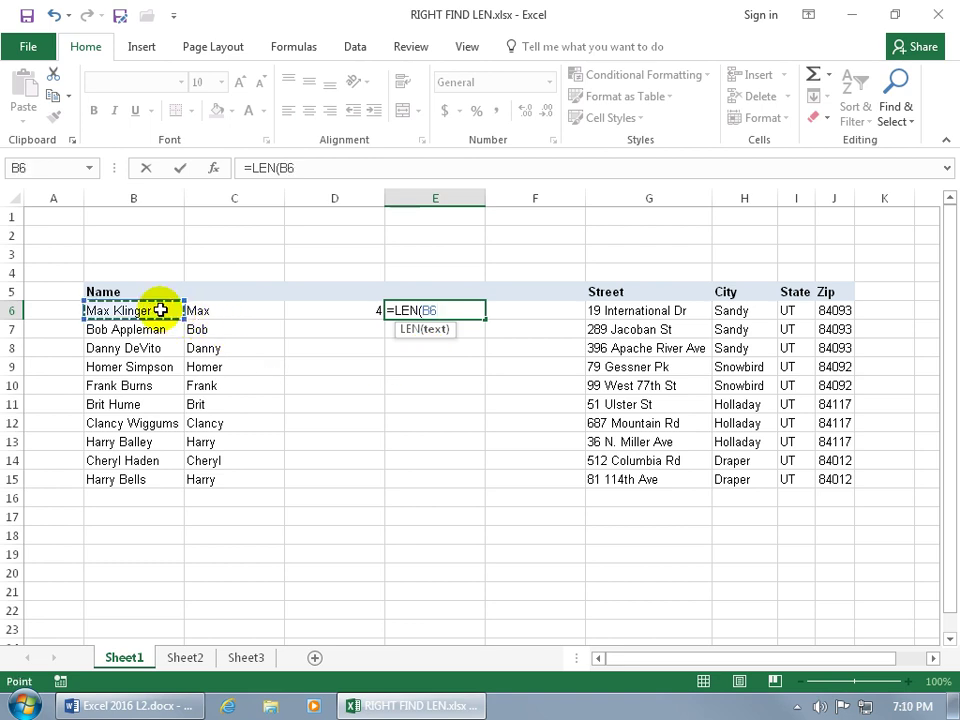
key("Return")
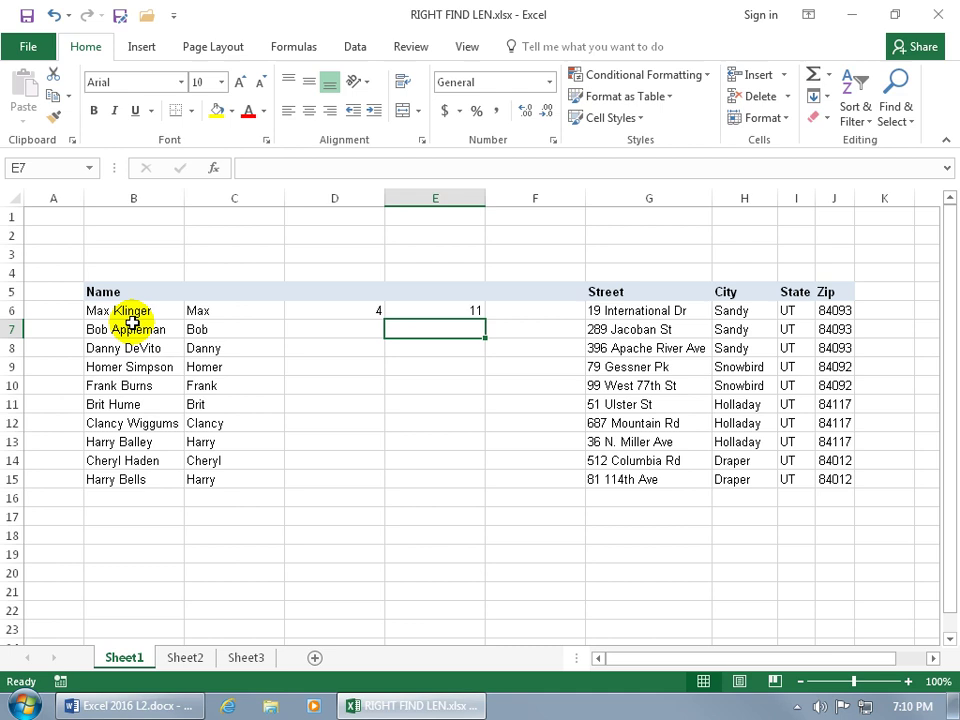
Start a nested formula in cell F6 with =RIGHT(B6,LEN(B6), using the name's length as the character count
left_click(530, 308)
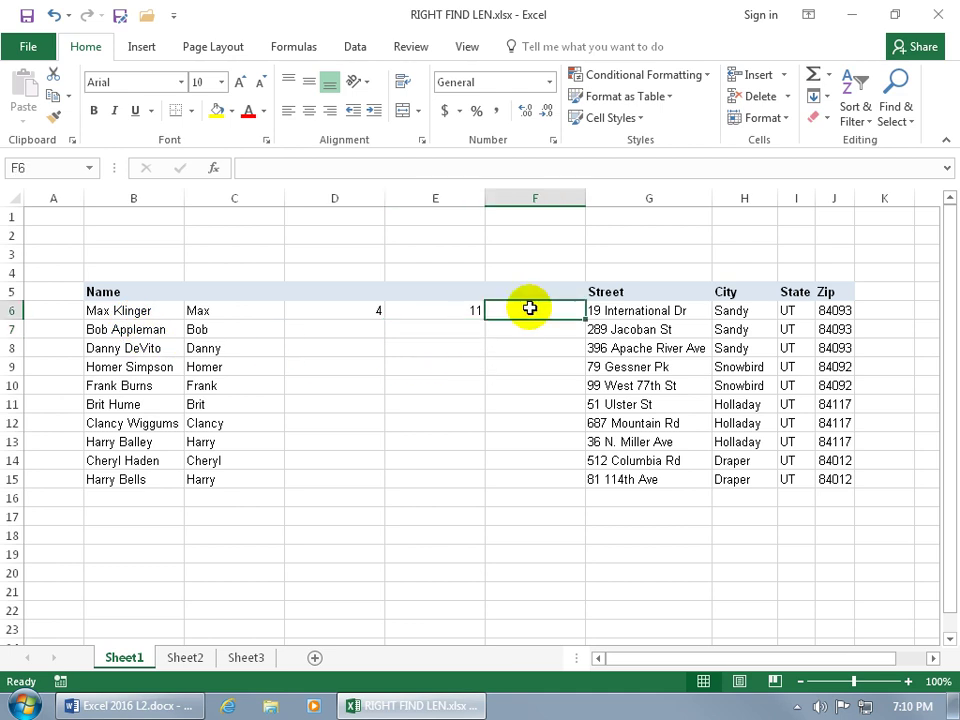
type("=righ")
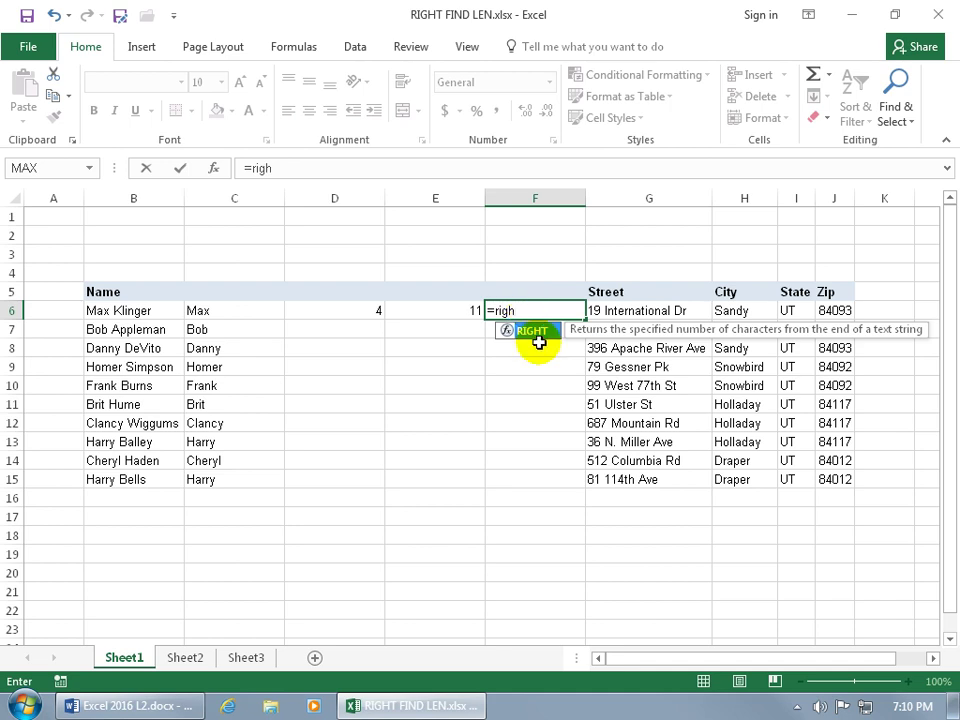
key("Tab")
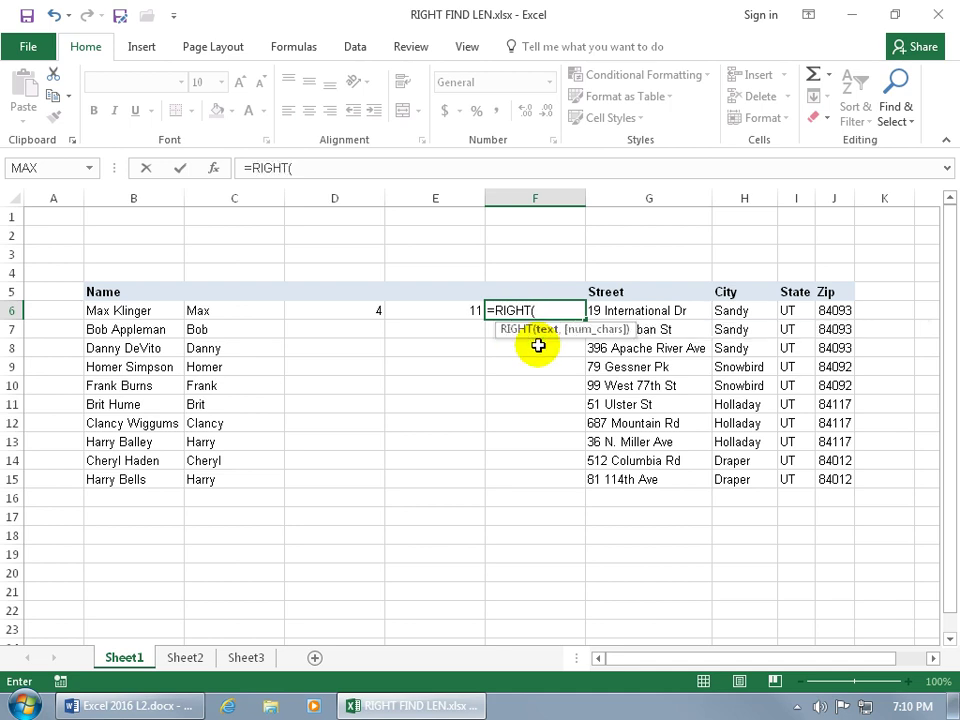
left_click(148, 311)
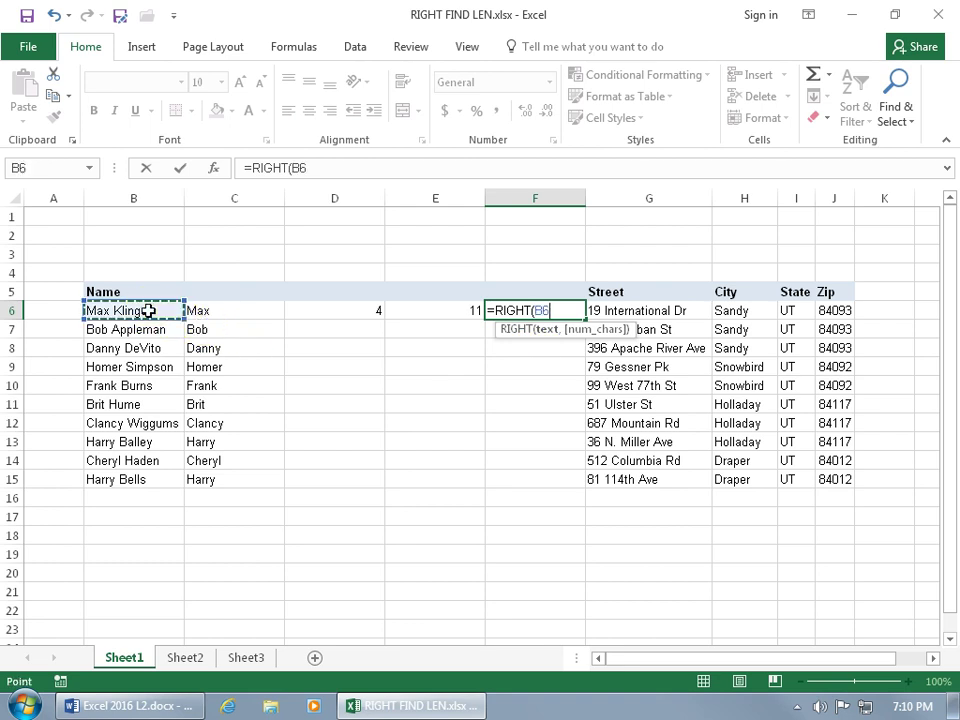
type(",")
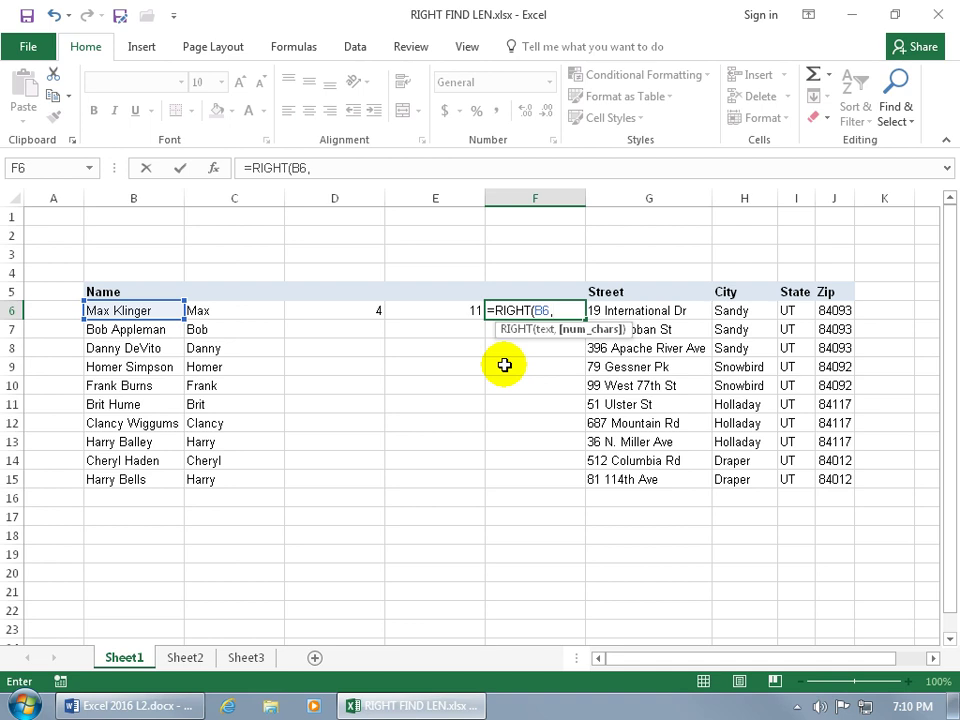
type("len")
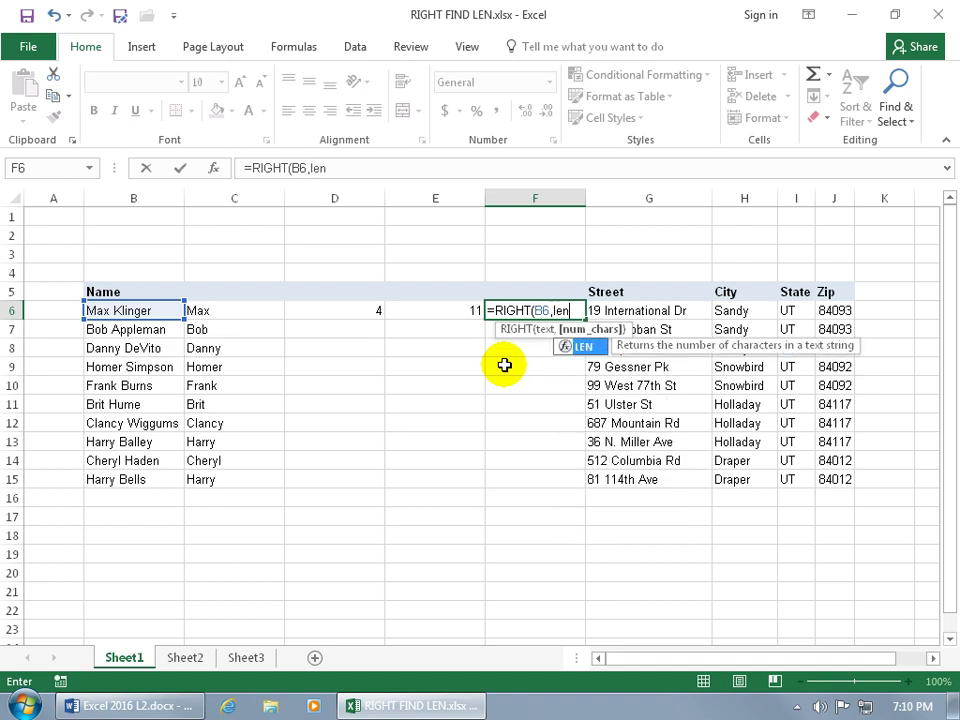
key("Tab")
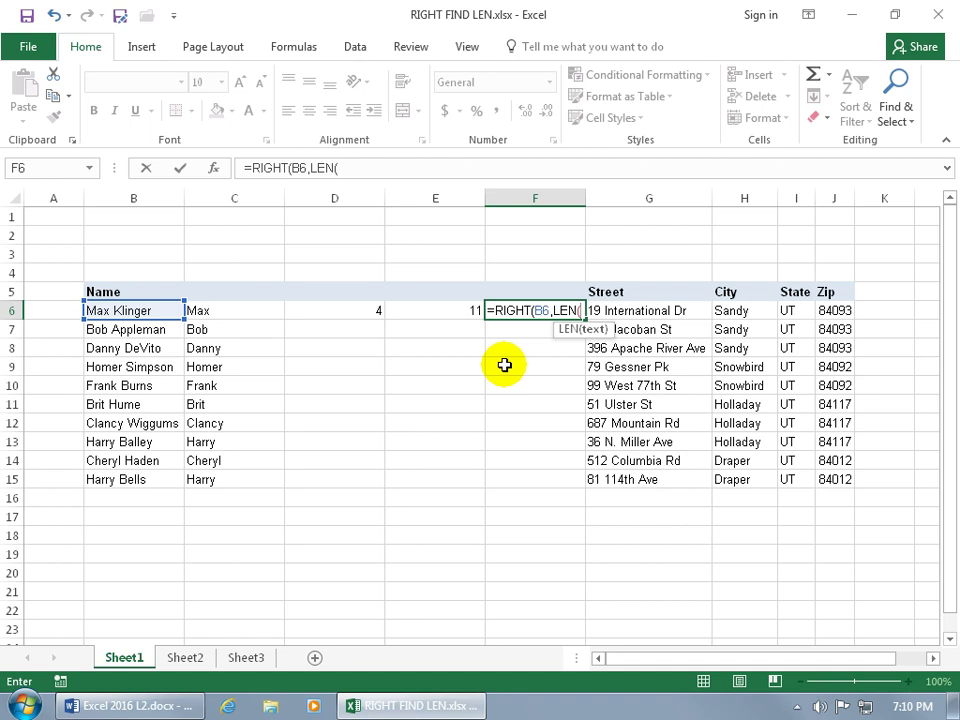
left_click(129, 311)
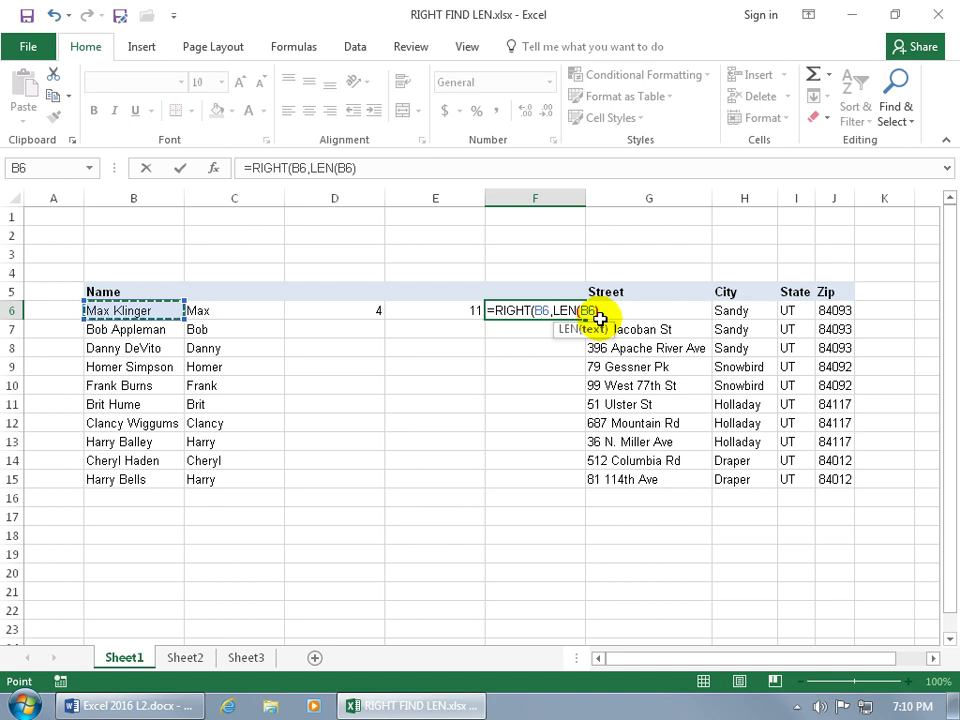
type(")")
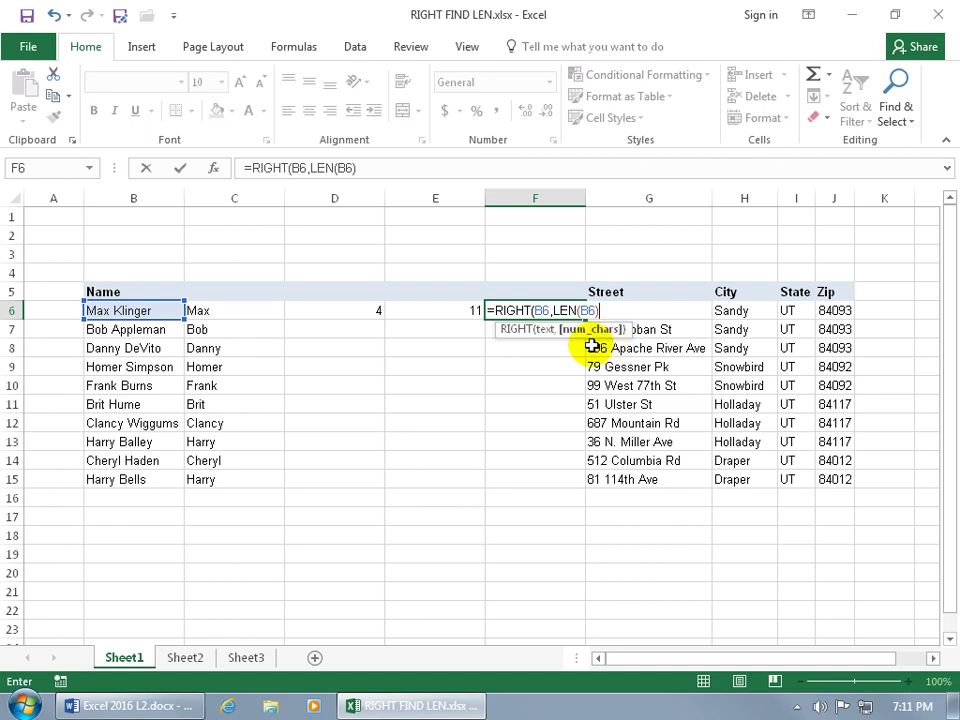
Complete the F6 formula by subtracting FIND(" ",B6) from the length, giving =RIGHT(B6,LEN(B6)-FIND(" ",B6))
type("-fin")
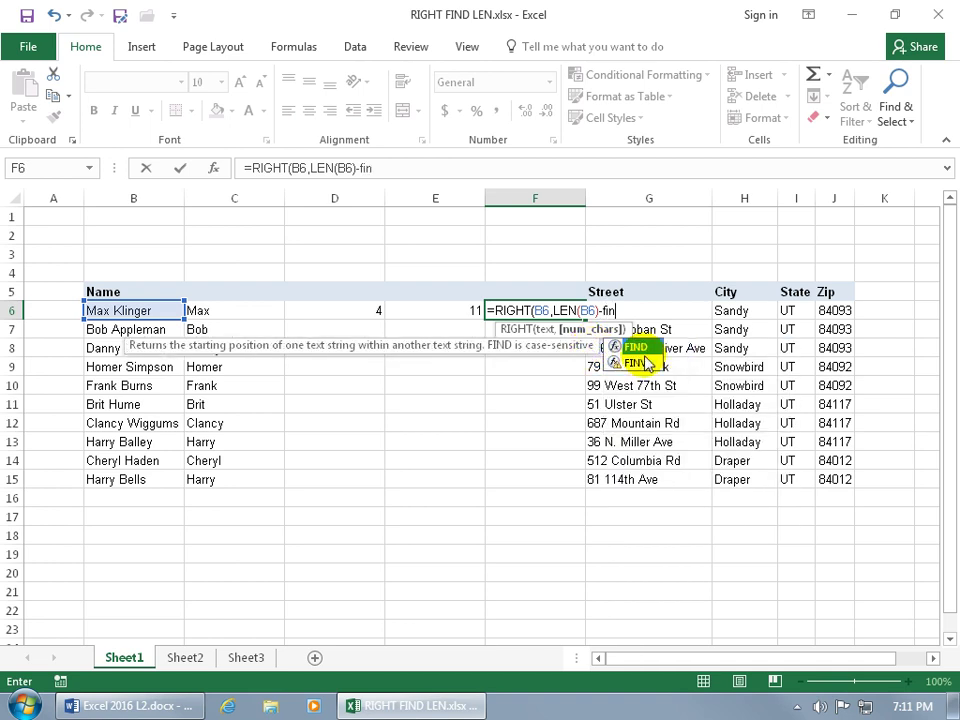
double_click(651, 348)
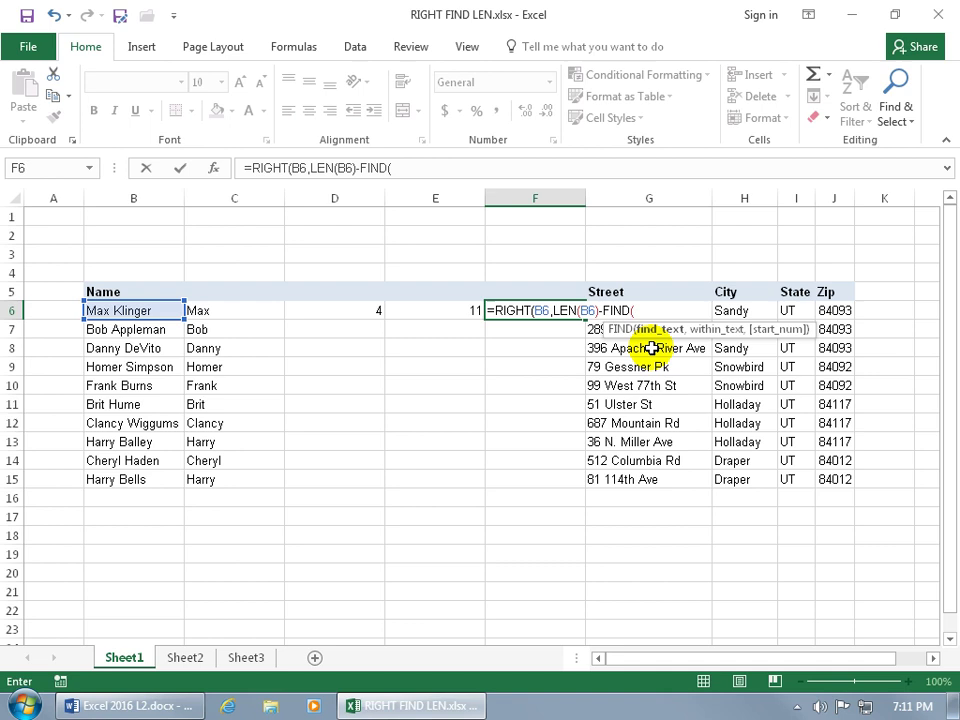
type("\" \",")
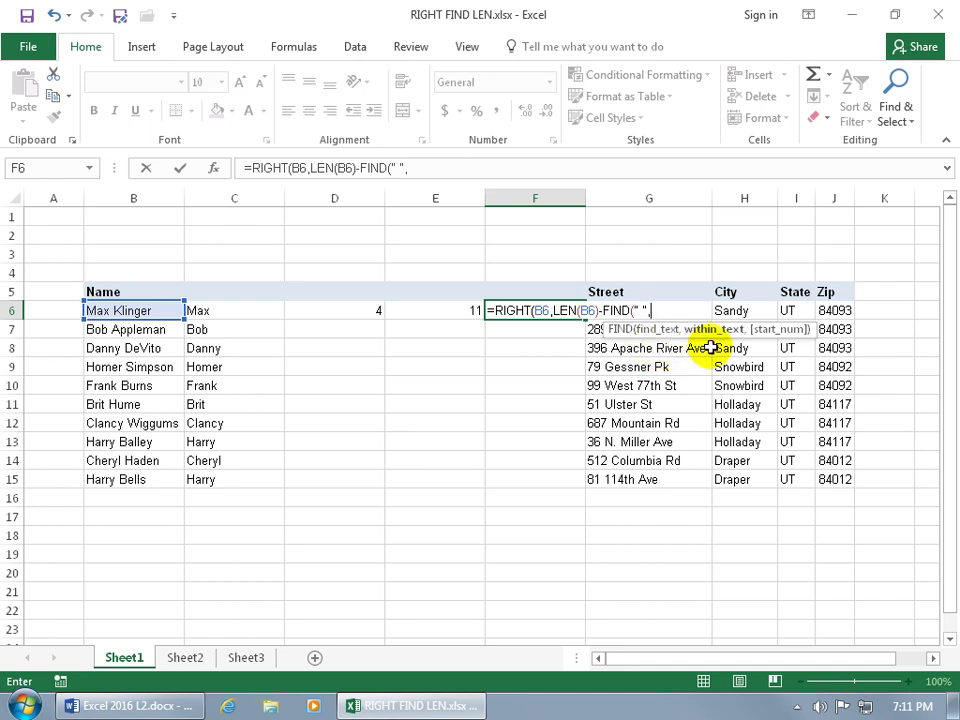
left_click(160, 317)
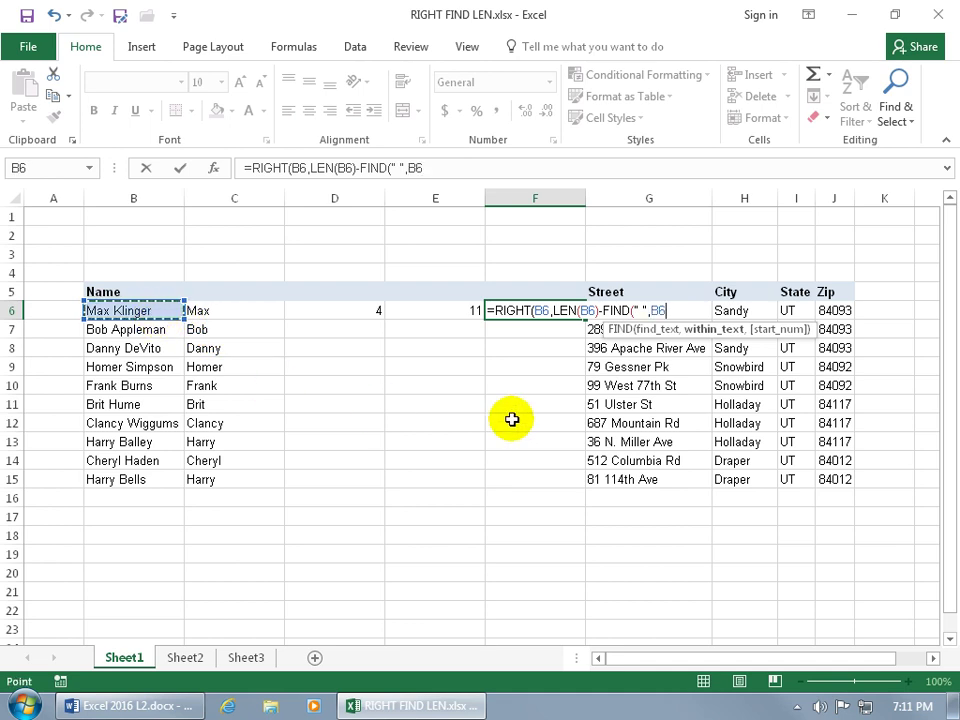
type(")")
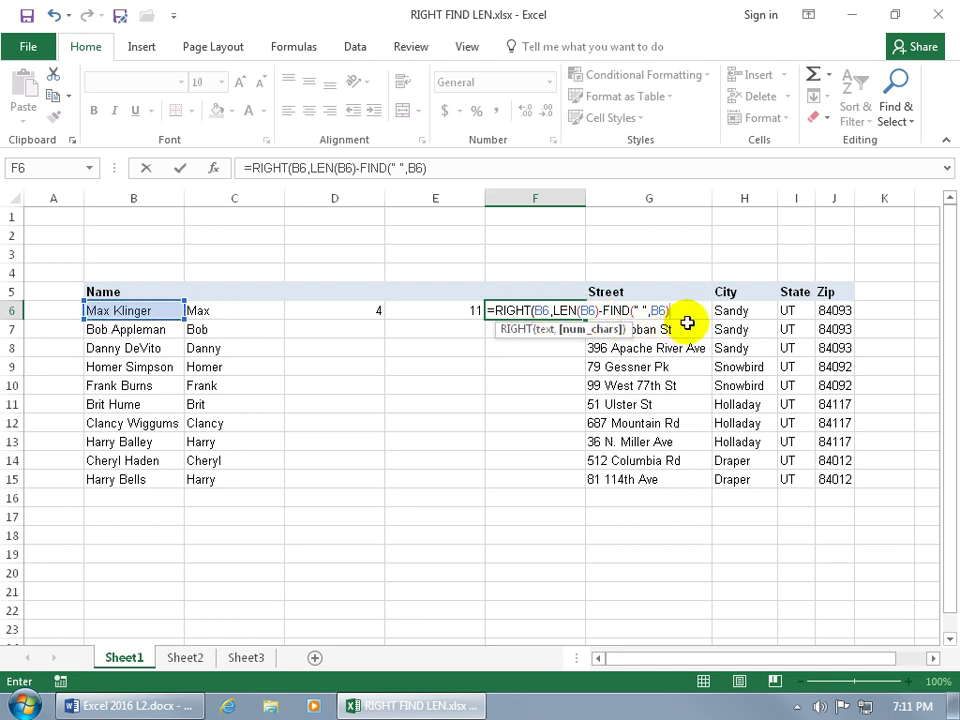
type(")")
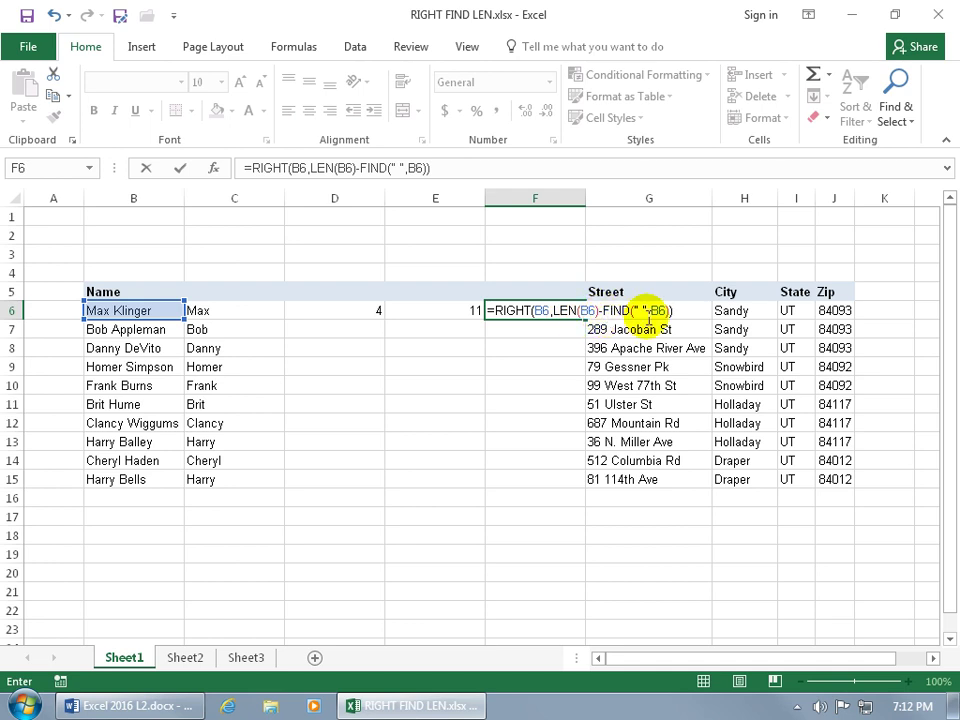
key("Return")
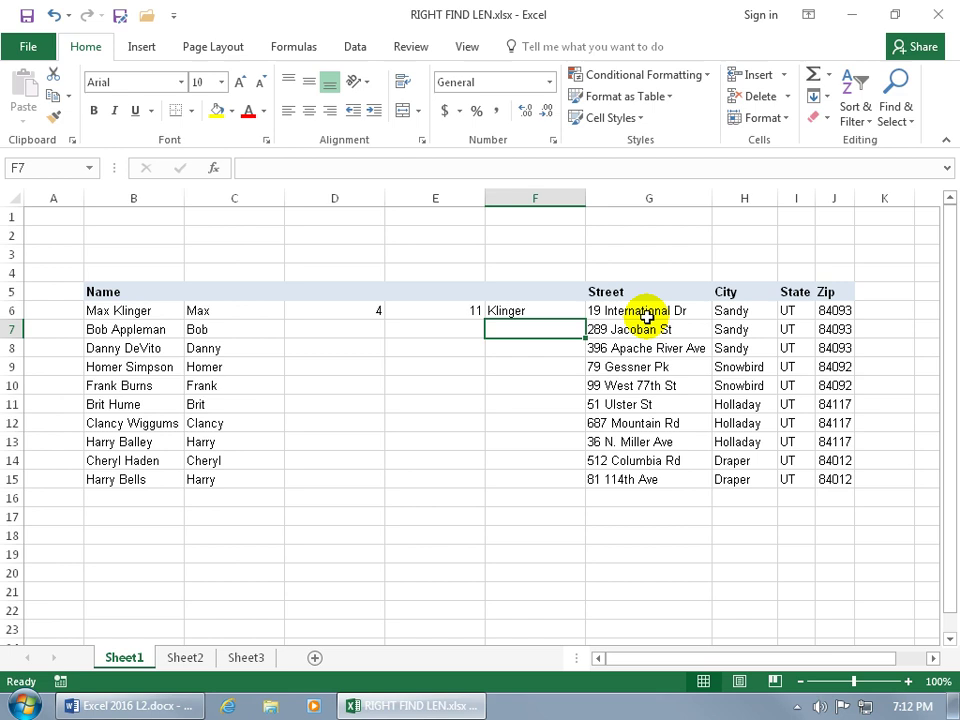
Fill the last-name formula from F6 down to F15 and select cell F10 to check its copy
left_click(568, 309)
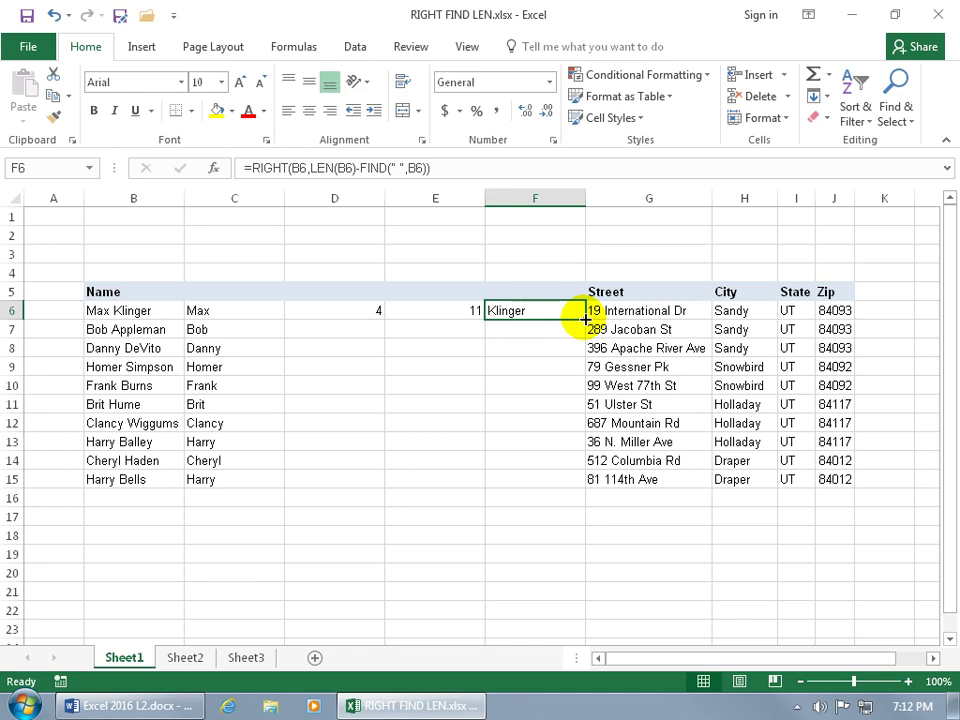
double_click(586, 318)
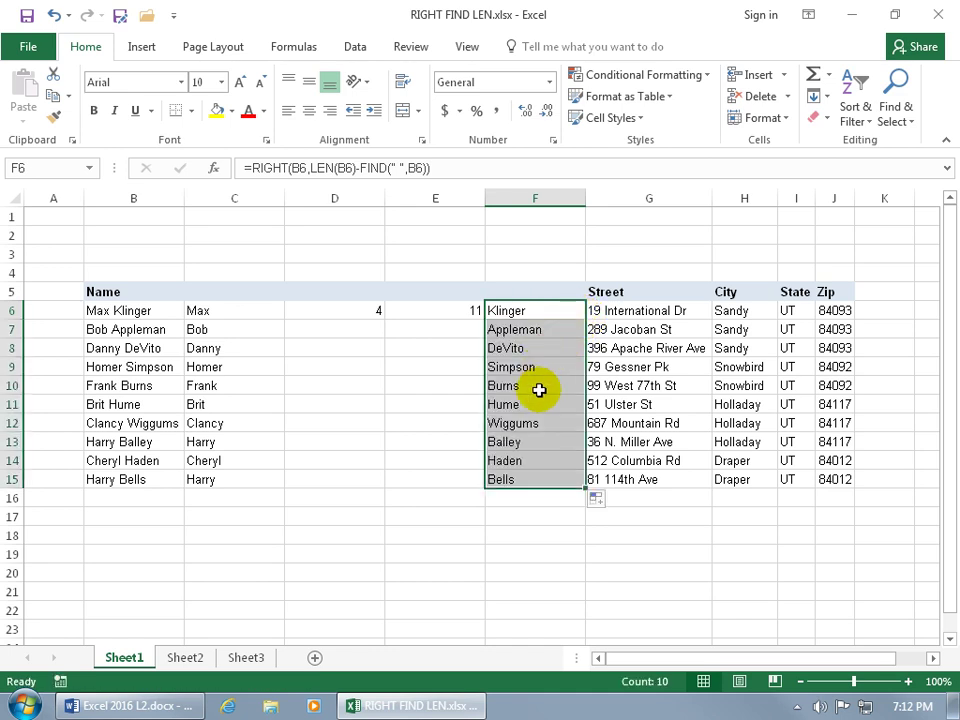
left_click(539, 389)
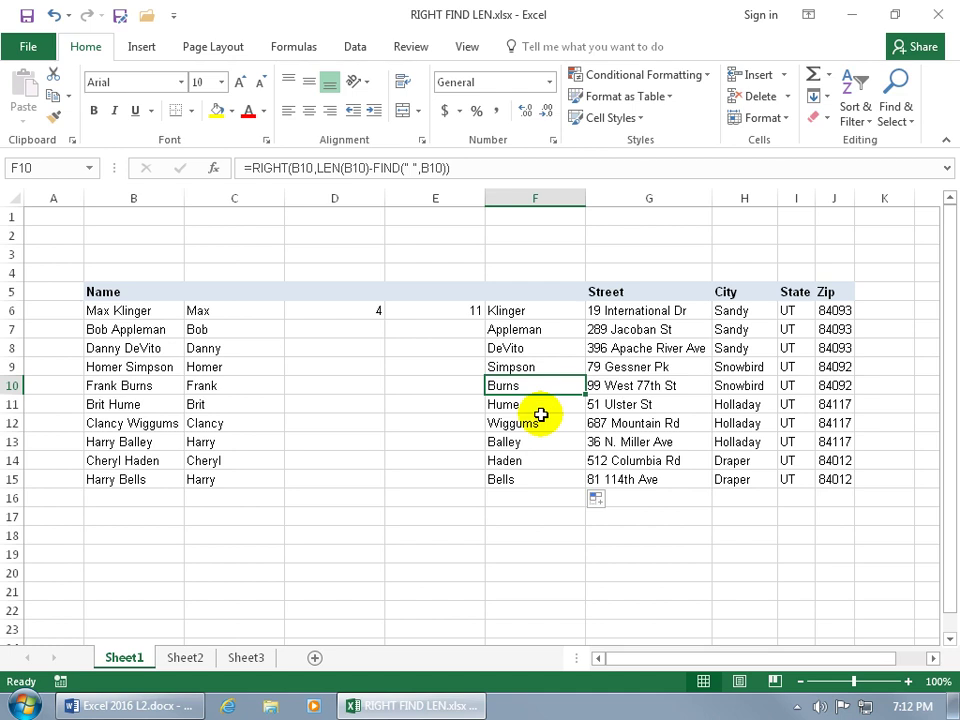